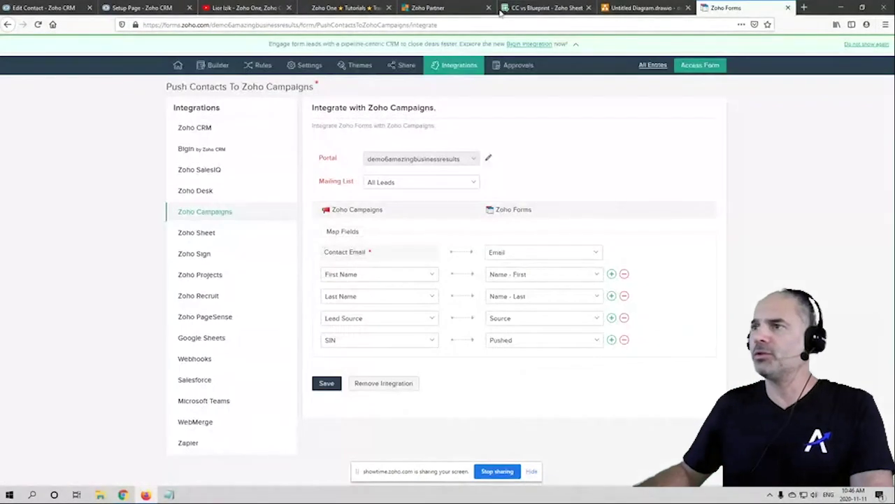
# - Go to one.zoho.com without saving the Forms page and open the Admin Panel's Applications list
pyautogui.hotkey('ctrl', 'l')
pyautogui.write('one.zoho.com/')
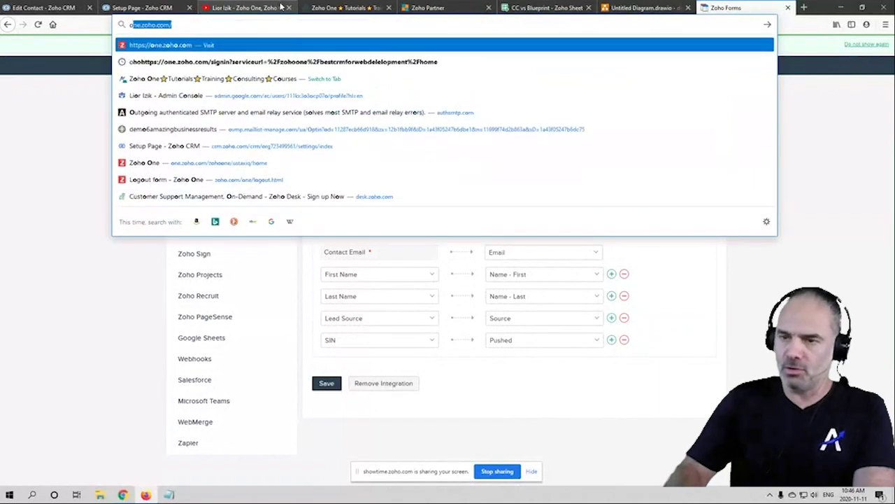
pyautogui.press('Return')
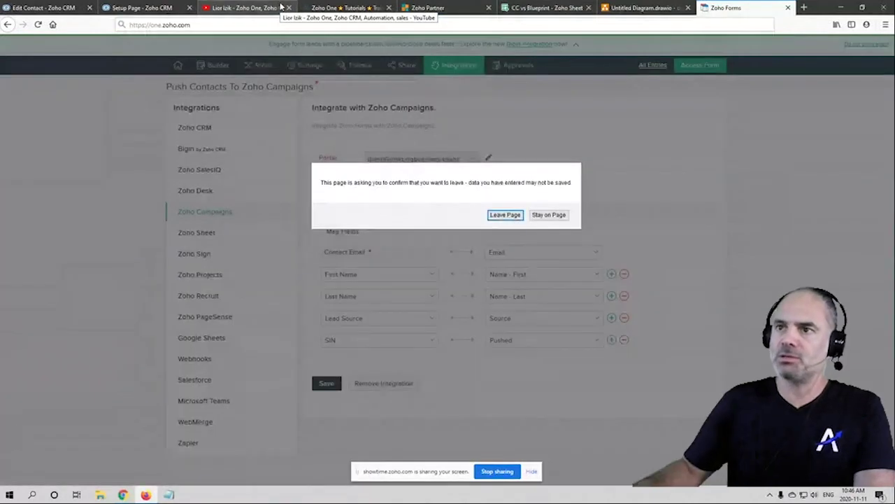
pyautogui.click(505, 215)
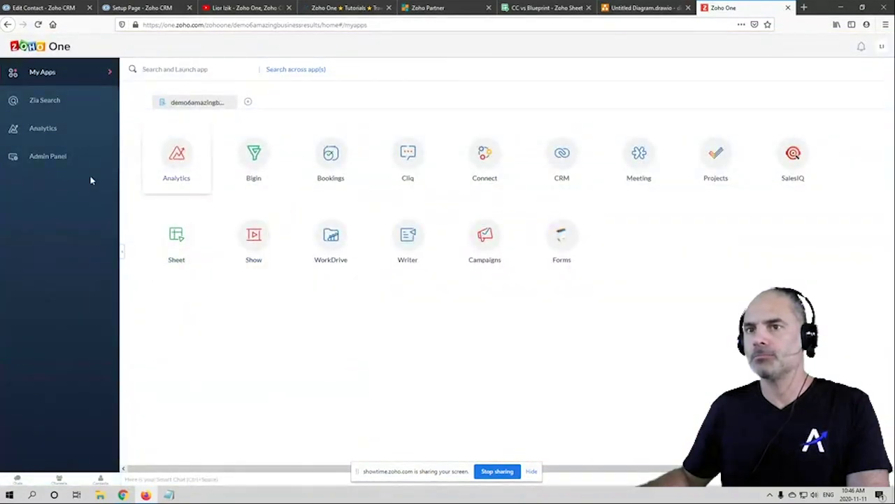
pyautogui.click(56, 157)
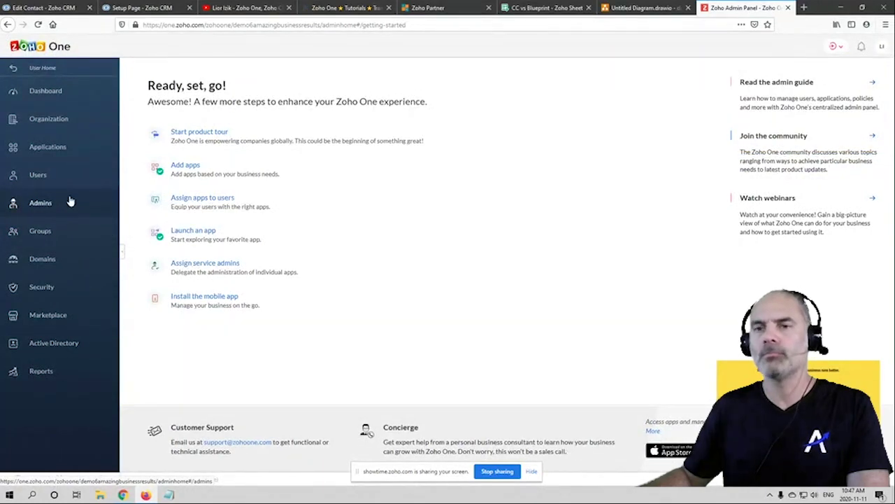
pyautogui.click(61, 148)
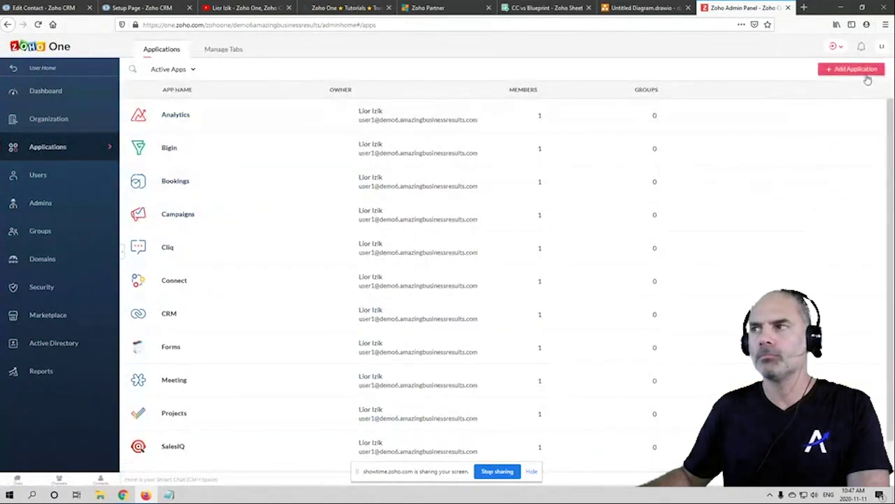
# - Find Flow in the full app catalogue via Add Application and add it to the organisation
pyautogui.click(838, 69)
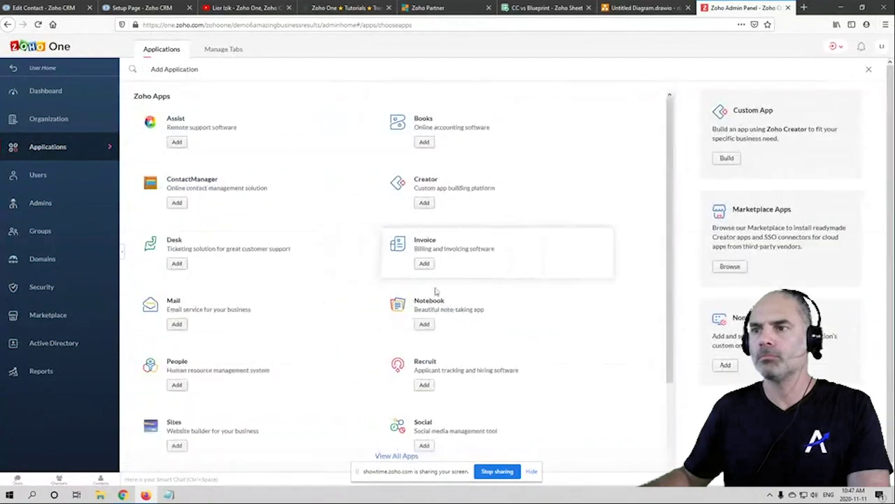
pyautogui.scroll(-3, 252, 409)
pyautogui.click(388, 456)
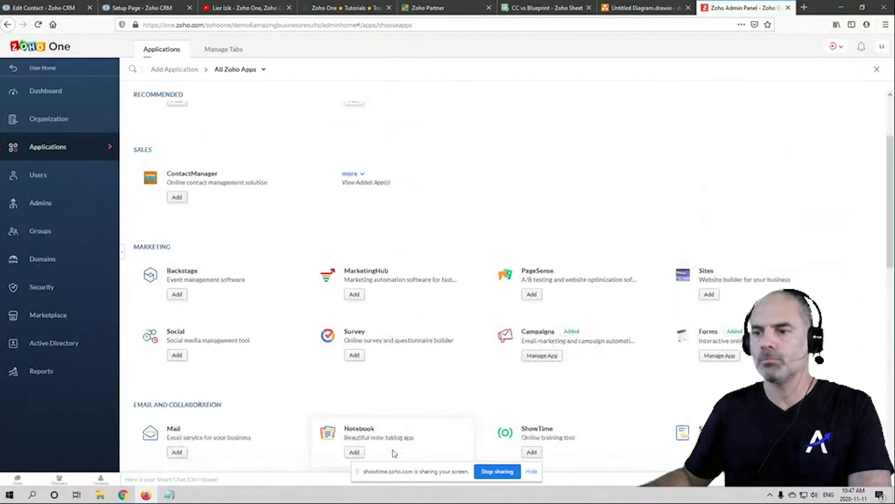
pyautogui.hotkey('ctrl', 'f')
pyautogui.write('flo')
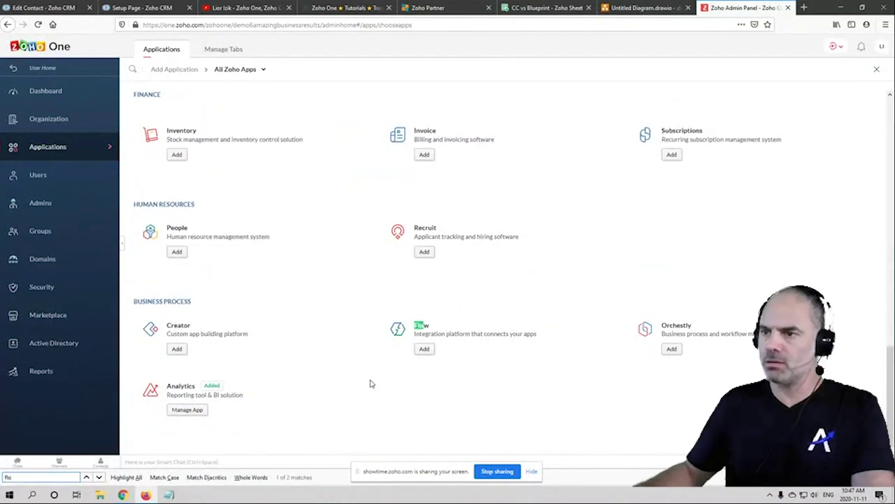
pyautogui.click(425, 348)
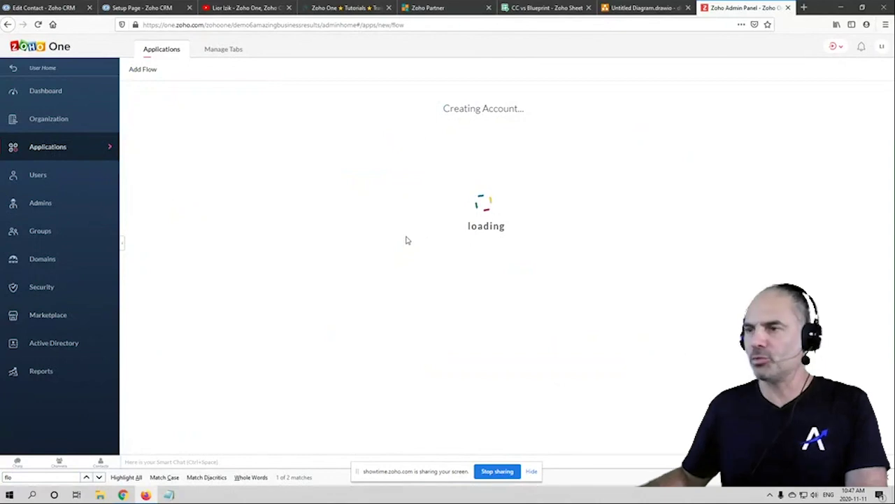
pyautogui.click(170, 147)
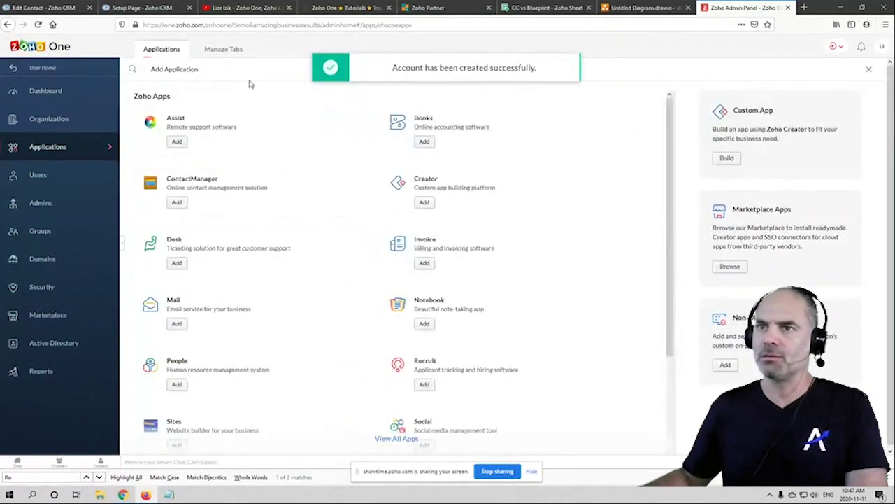
# - Go to flow.zoho.com and browse the Explore Gallery of connectable apps and prebuilt flows
pyautogui.click(328, 26)
pyautogui.write('flow')
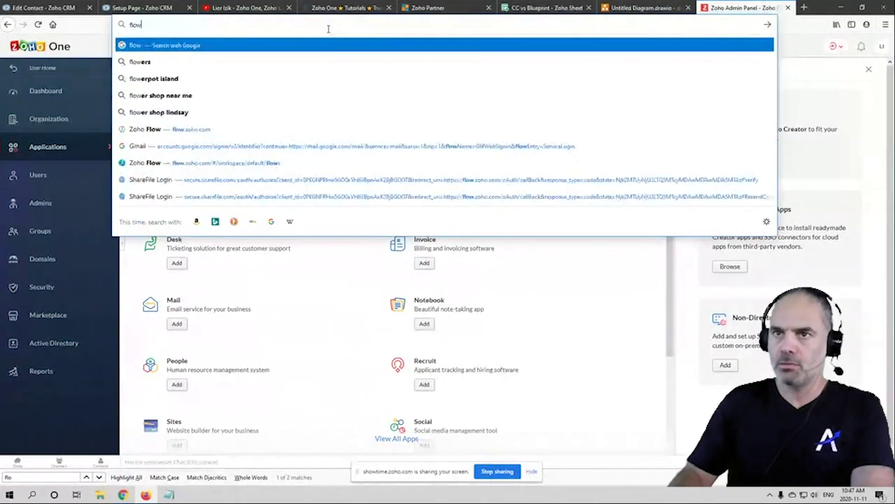
pyautogui.write('.zoho.com')
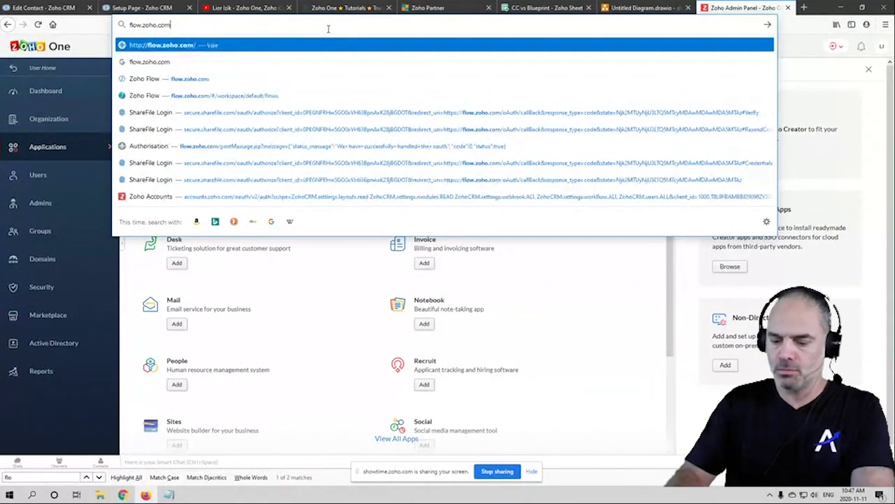
pyautogui.press('Return')
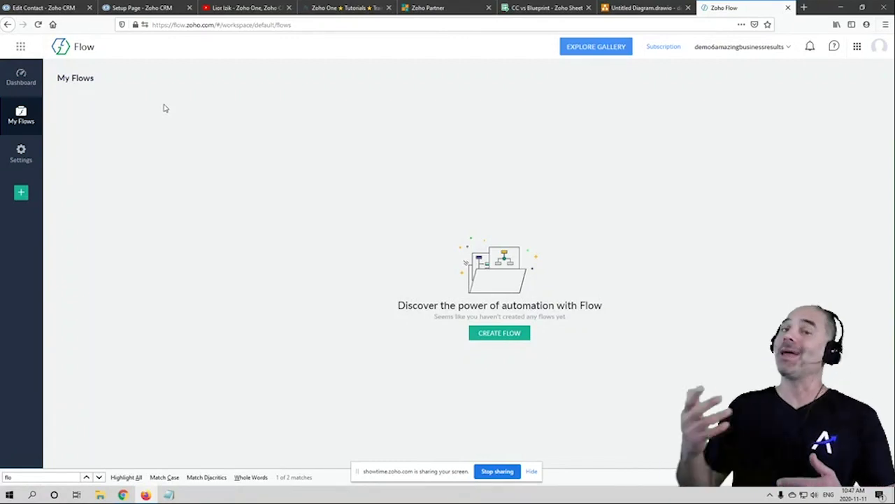
pyautogui.click(592, 47)
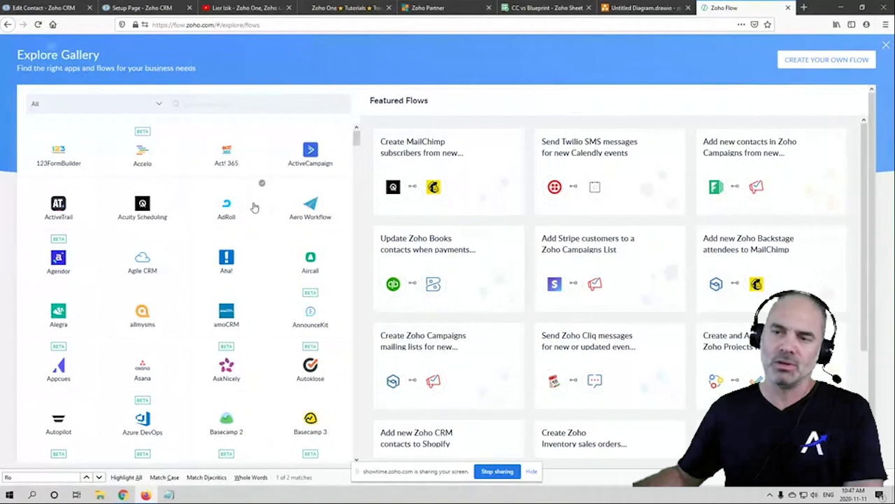
pyautogui.scroll(-2, 255, 216)
pyautogui.scroll(-5, 256, 219)
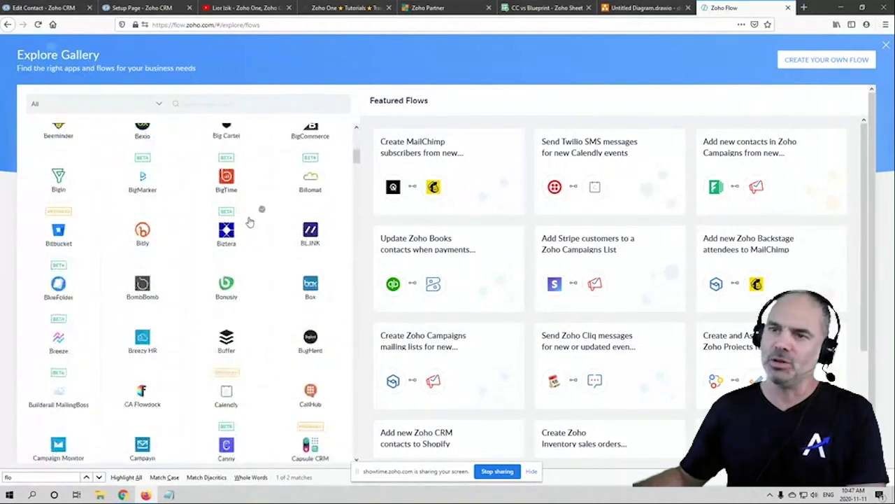
pyautogui.scroll(-2, 231, 315)
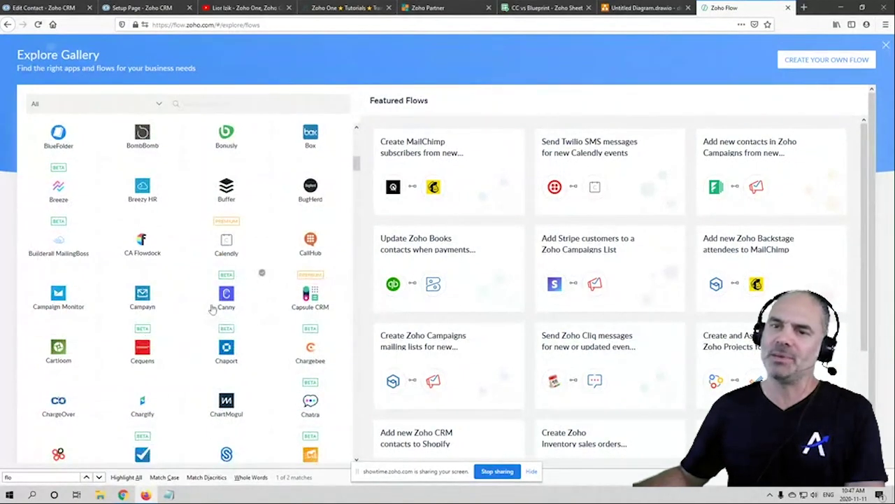
pyautogui.scroll(-3, 262, 310)
pyautogui.scroll(-4, 271, 311)
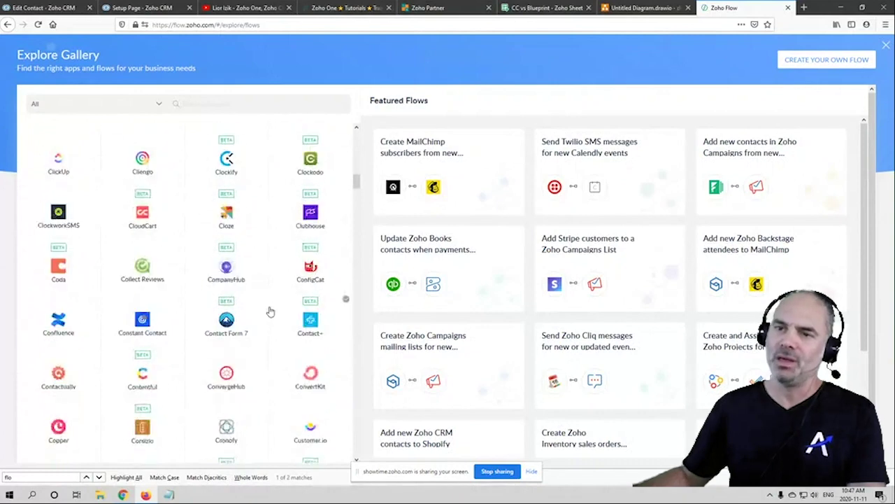
pyautogui.scroll(5, 242, 231)
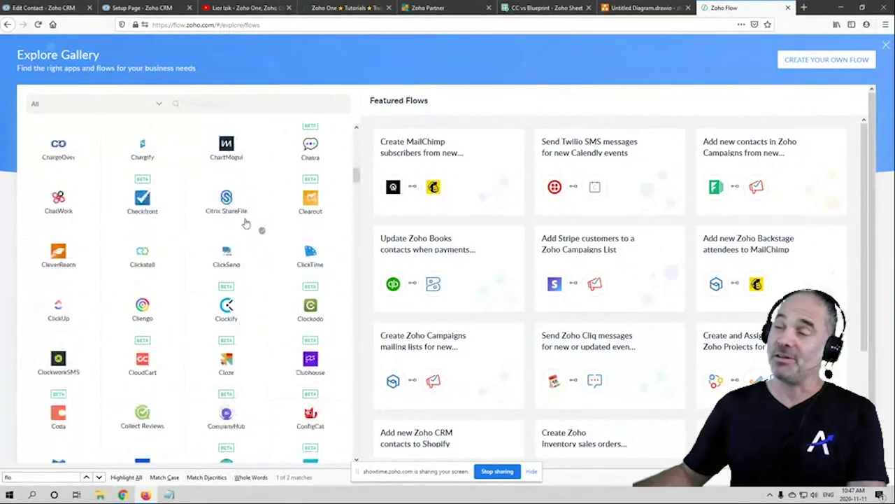
# - Create a new flow named "Juan's flow"
pyautogui.click(845, 60)
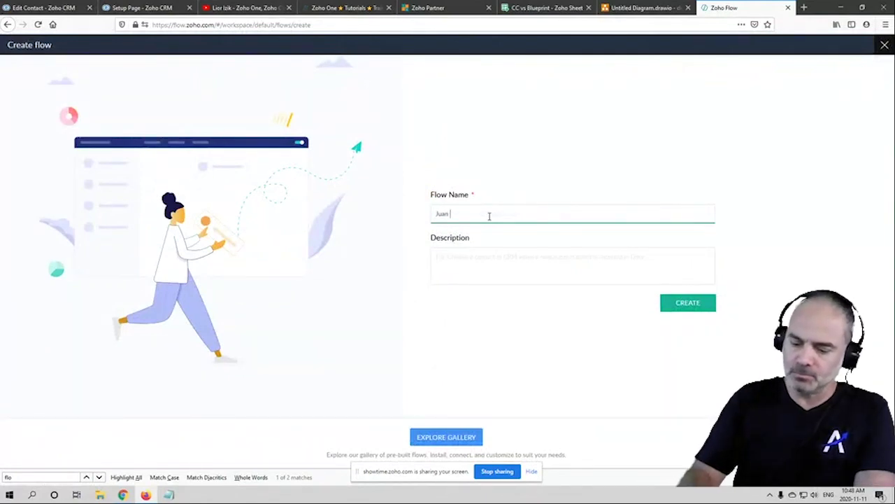
pyautogui.write('Juan flow')
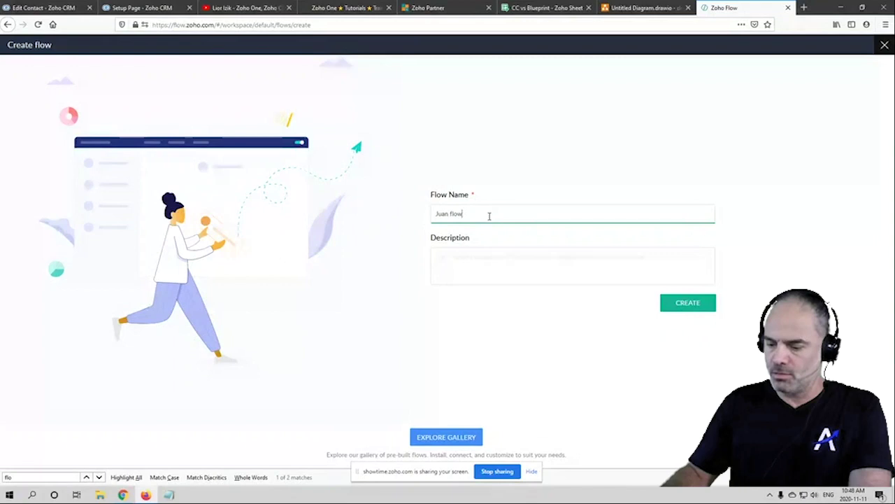
pyautogui.press('Left')
pyautogui.press('Left')
pyautogui.press('Left')
pyautogui.press('Left')
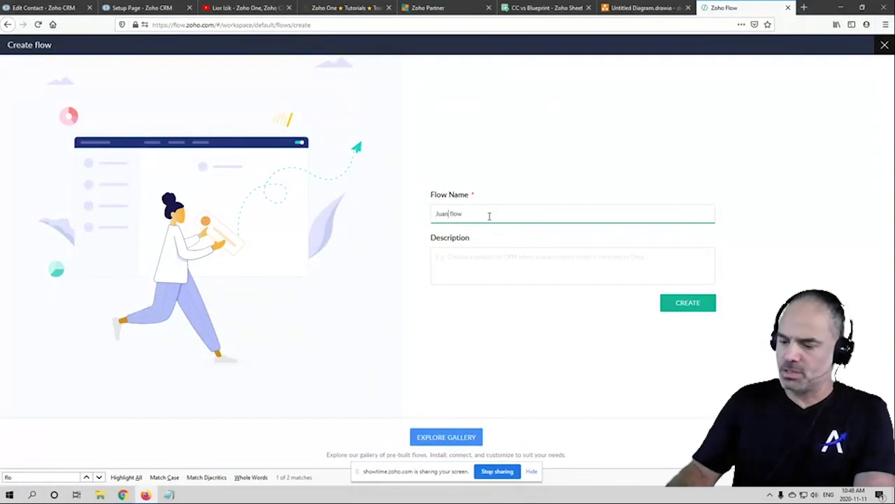
pyautogui.write("'s")
pyautogui.click(685, 303)
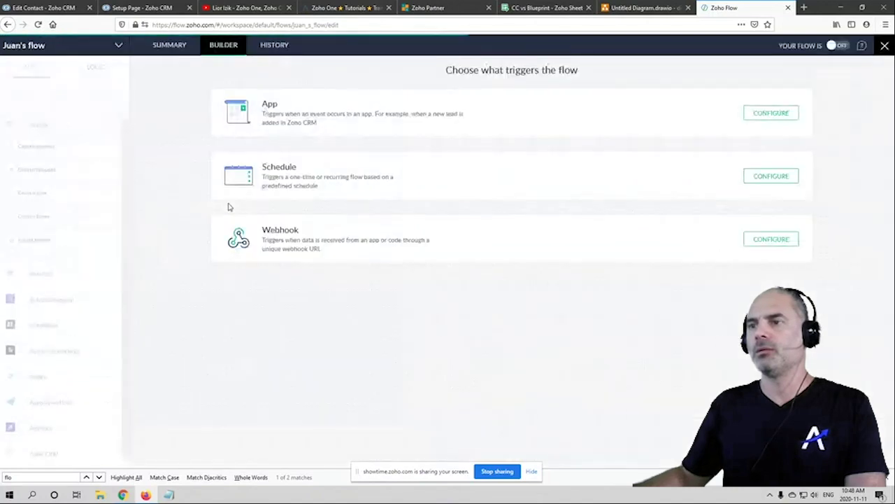
# - Choose a Webhook trigger, copy its URL and load it in the browser to test it
pyautogui.click(770, 240)
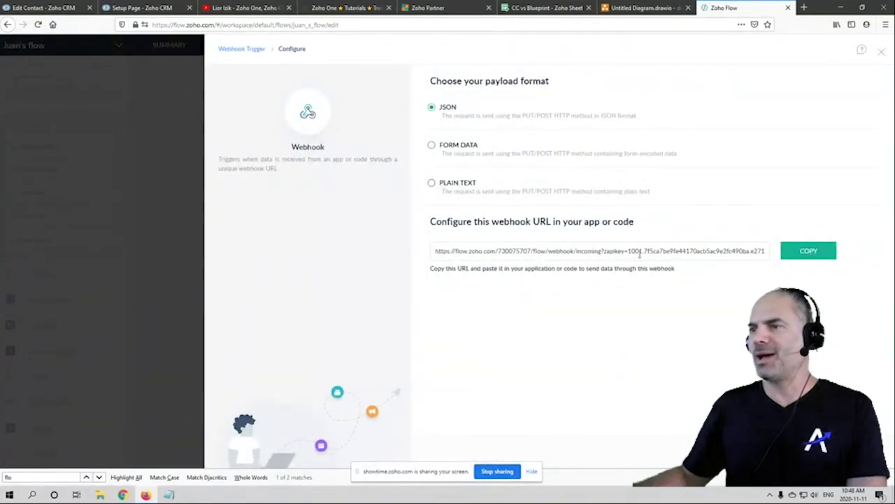
pyautogui.click(810, 252)
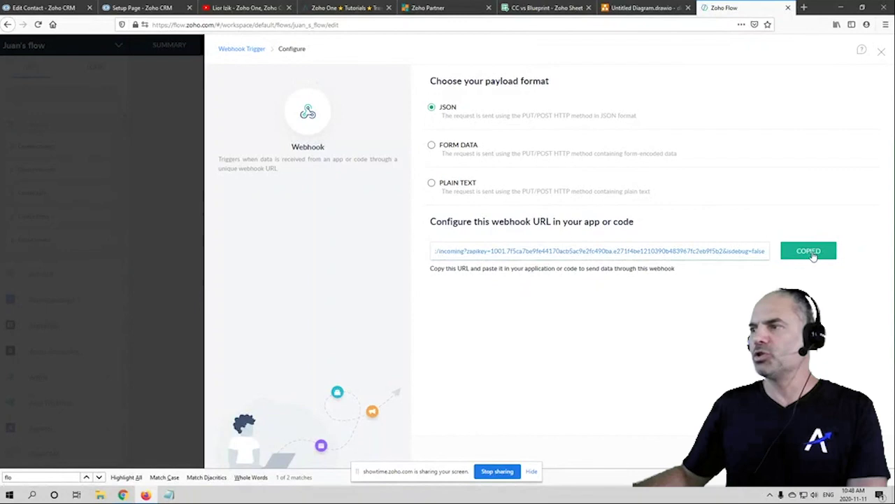
pyautogui.click(480, 25)
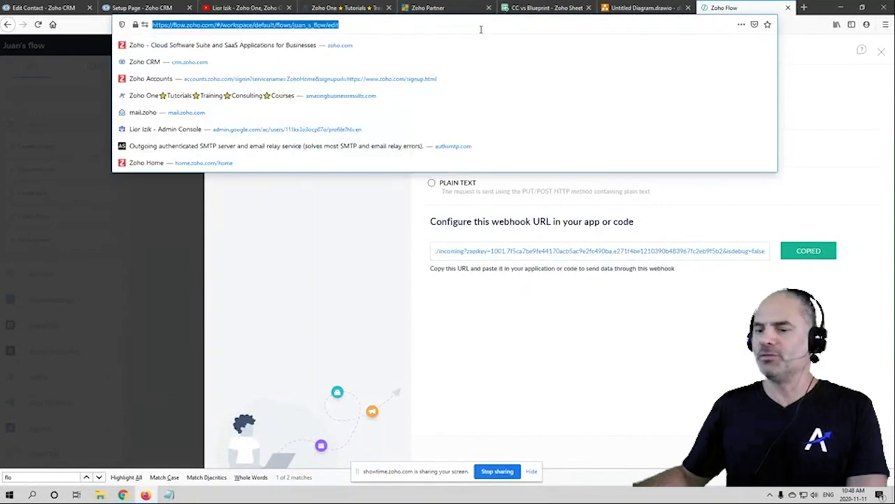
pyautogui.hotkey('ctrl', 'v')
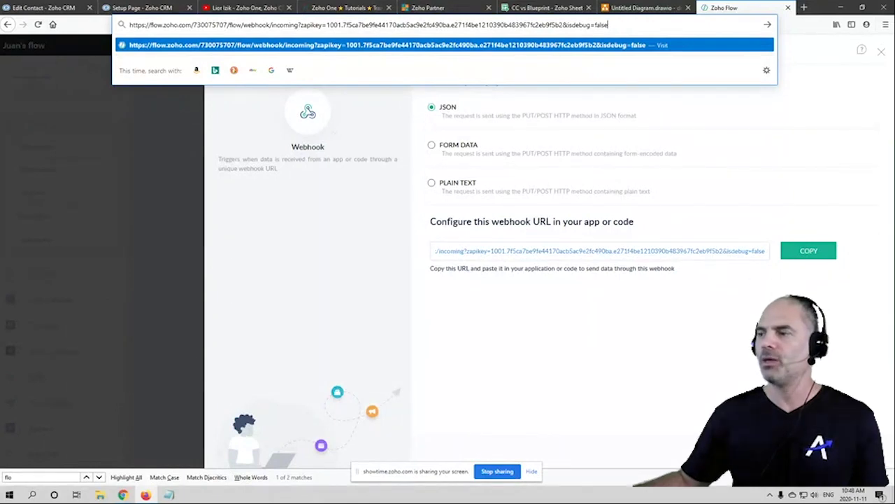
pyautogui.press('Return')
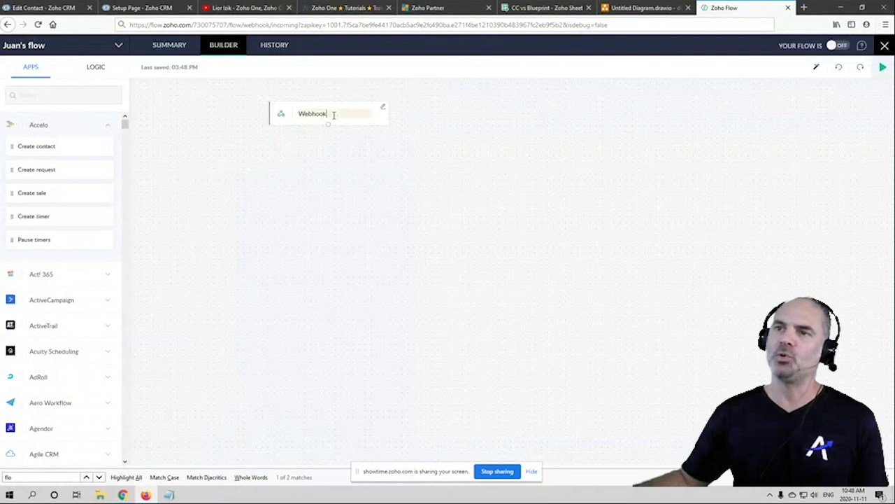
# - Place a Zoho CRM Fetch contact action beneath the Webhook node, leaving it unconnected
pyautogui.click(333, 114)
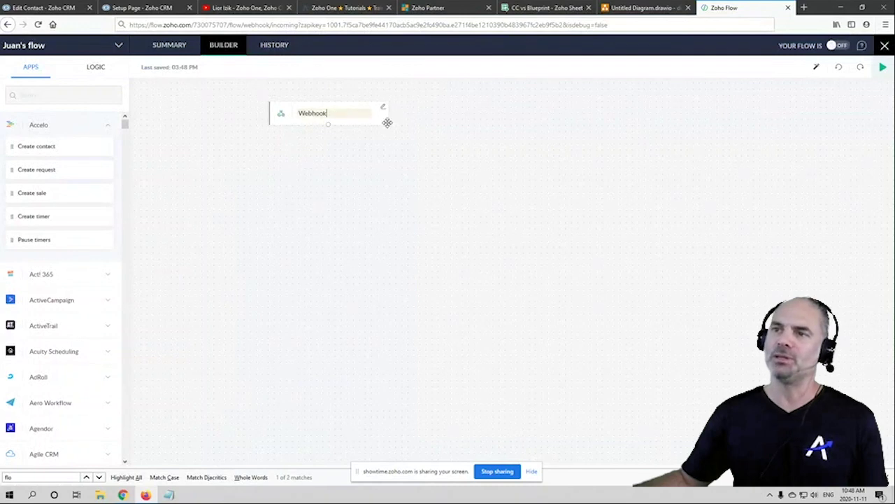
pyautogui.moveTo(387, 123); pyautogui.dragTo(383, 141)
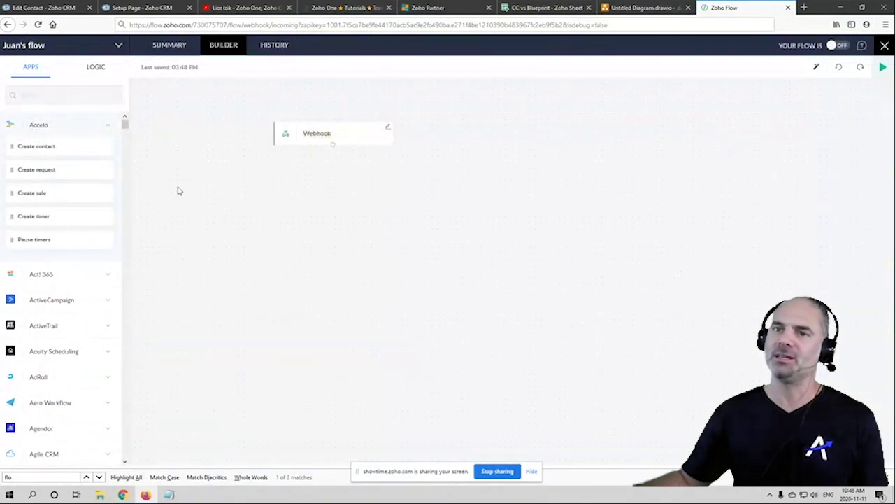
pyautogui.click(59, 85)
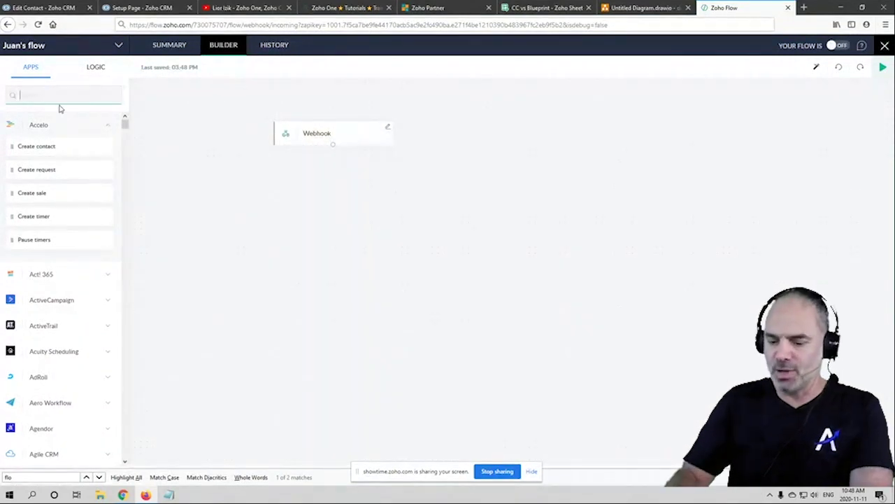
pyautogui.write('edit')
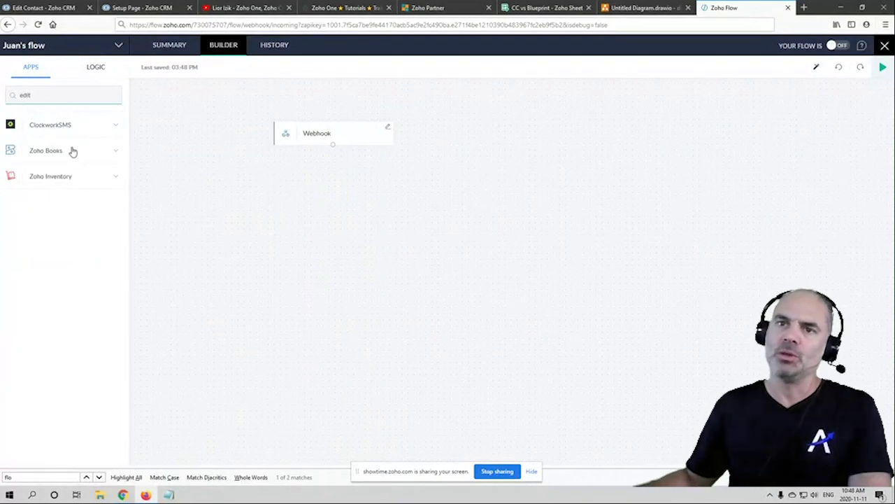
pyautogui.write('c')
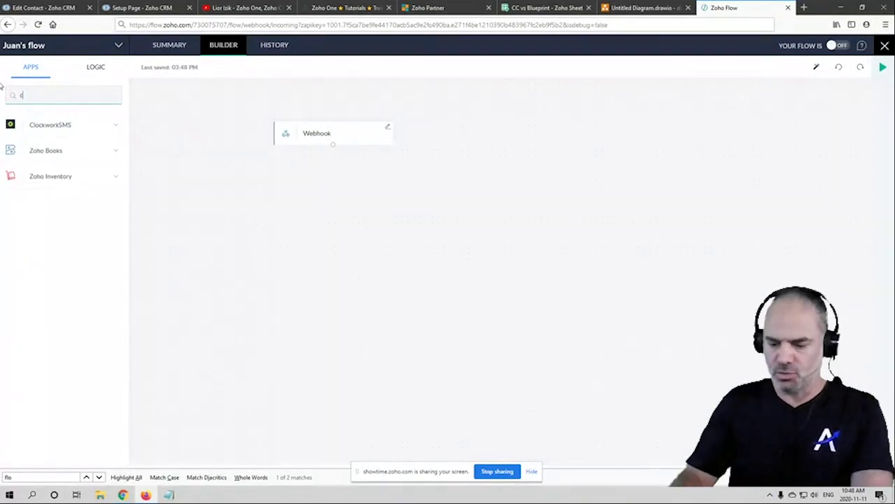
pyautogui.write('rm')
pyautogui.click(44, 381)
pyautogui.moveTo(35, 382); pyautogui.dragTo(335, 186)
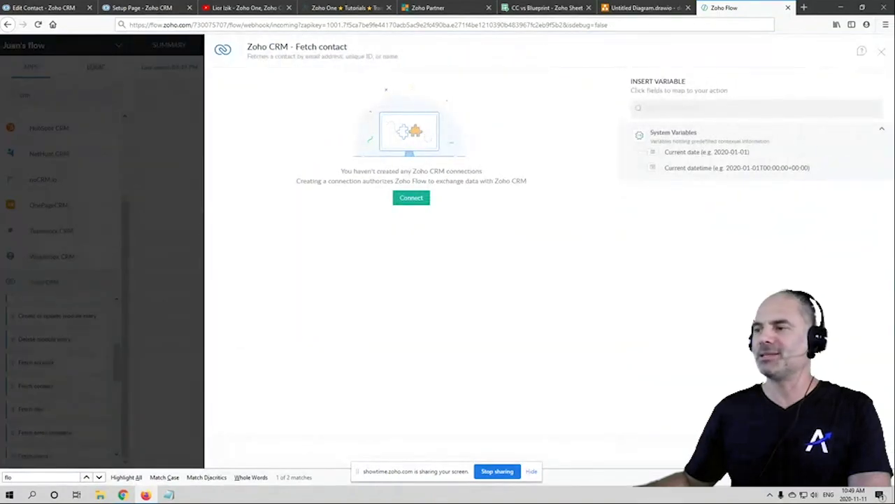
pyautogui.click(881, 52)
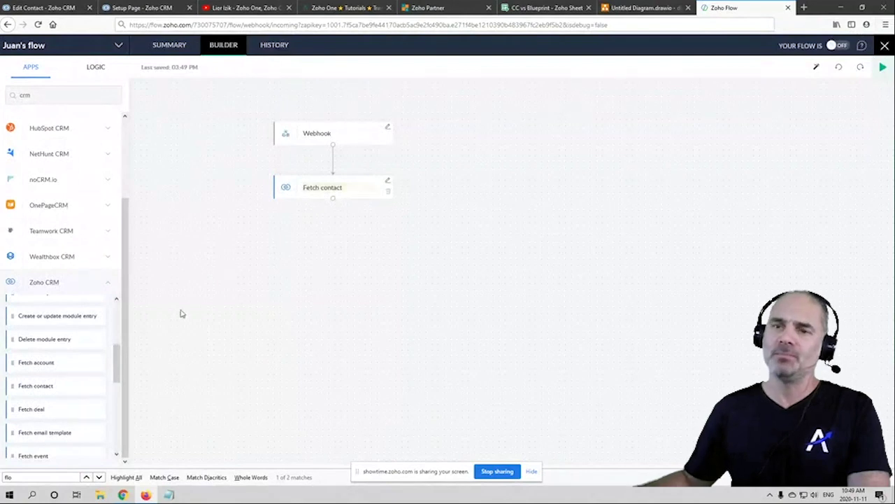
pyautogui.scroll(-3, 59, 372)
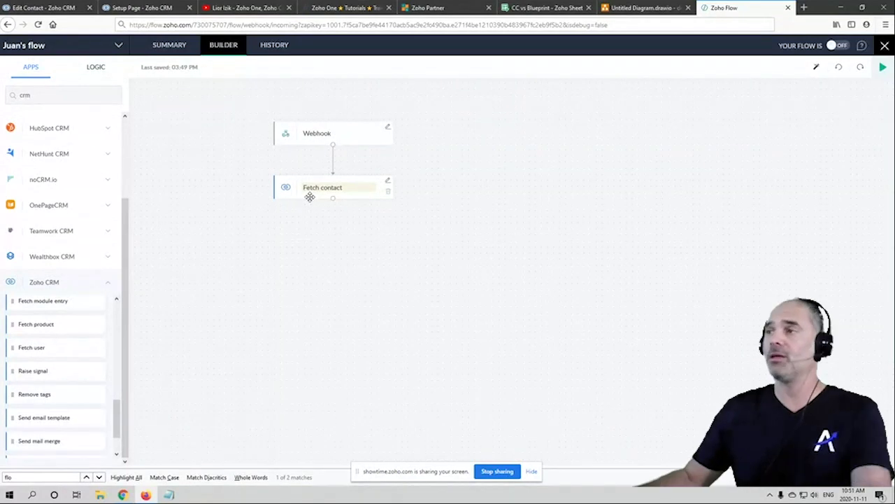
# - Search Google for 'zoho inventory woocommer', then accept the 'woocommerce' spelling correction
pyautogui.click(474, 24)
pyautogui.write('zoho inv')
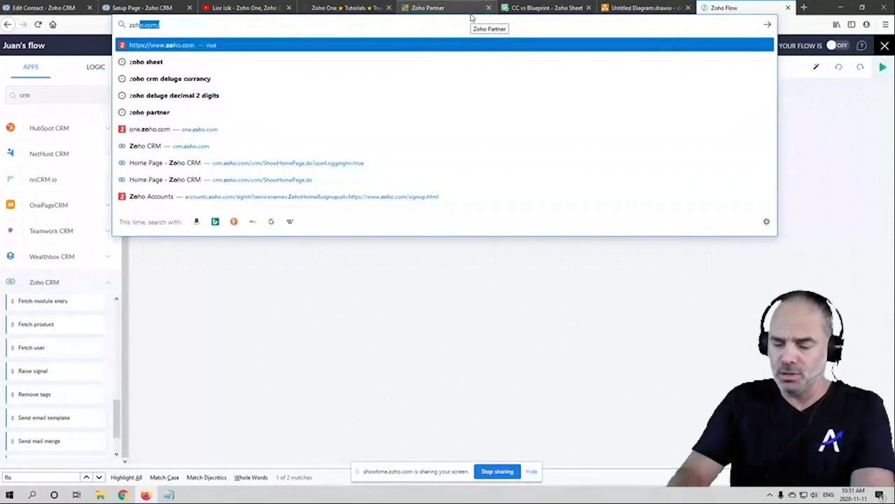
pyautogui.write('entory')
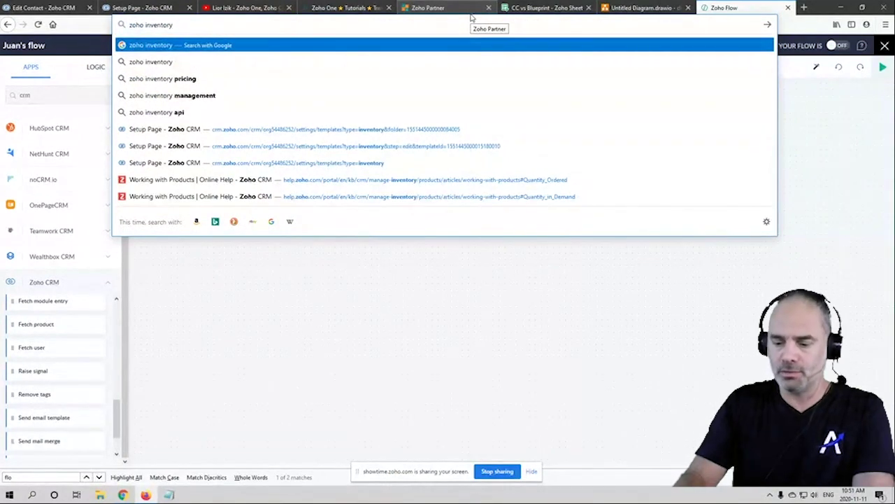
pyautogui.write(' woocommer')
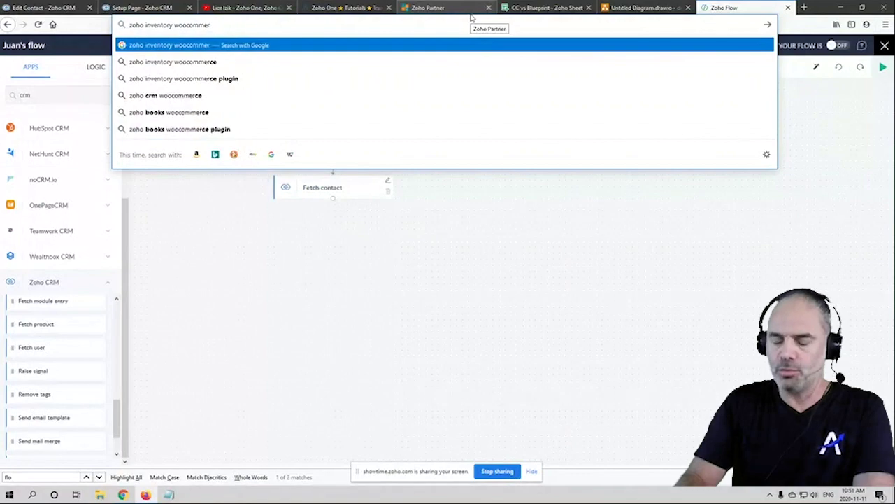
pyautogui.press('Return')
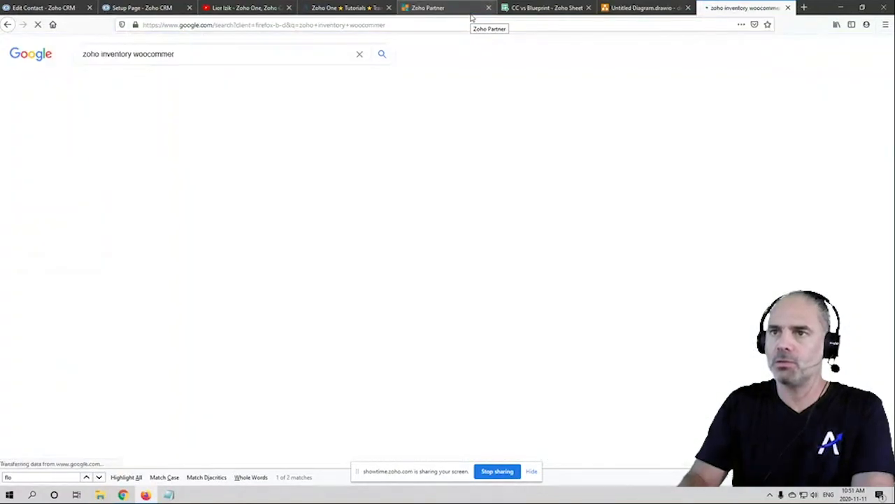
pyautogui.click(263, 123)
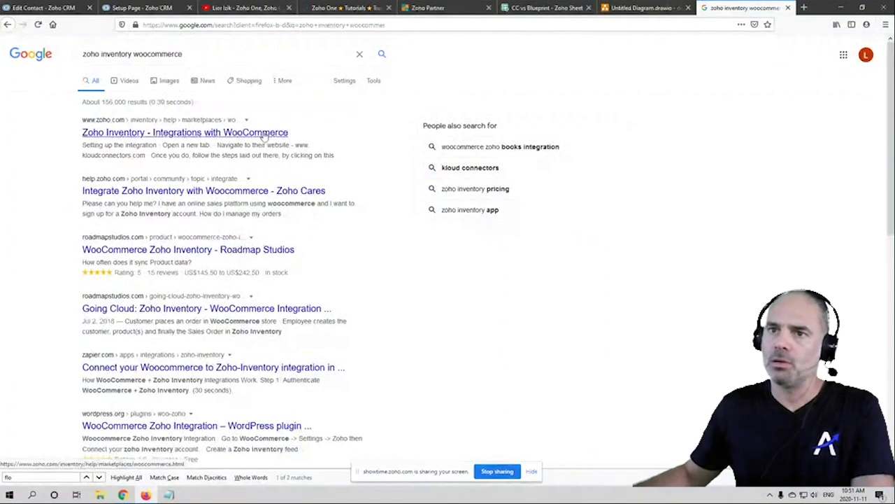
# - Open the Zoho Inventory WooCommerce Integration article, decline the Canada edition, and scroll through it
pyautogui.click(220, 134)
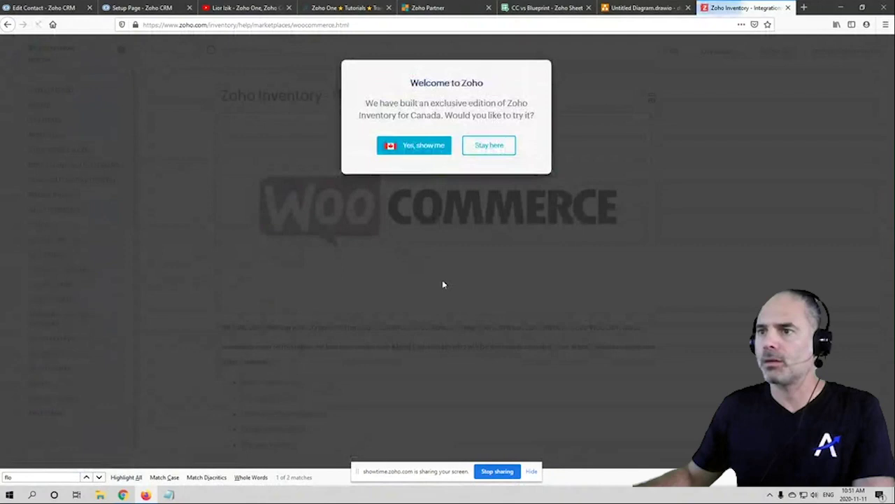
pyautogui.click(489, 185)
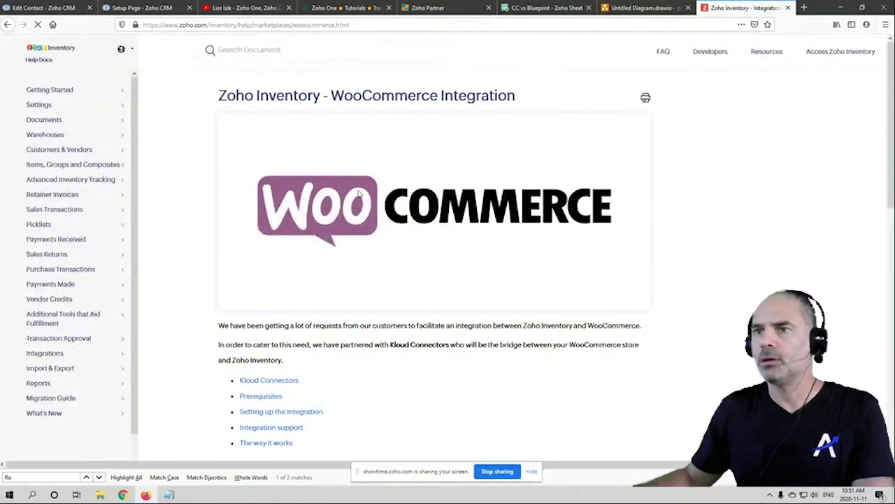
pyautogui.scroll(-9, 420, 203)
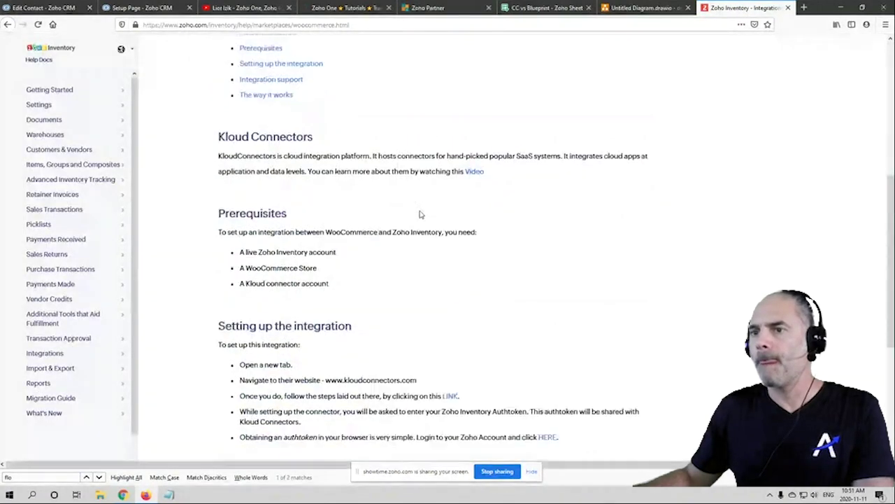
pyautogui.scroll(2, 428, 207)
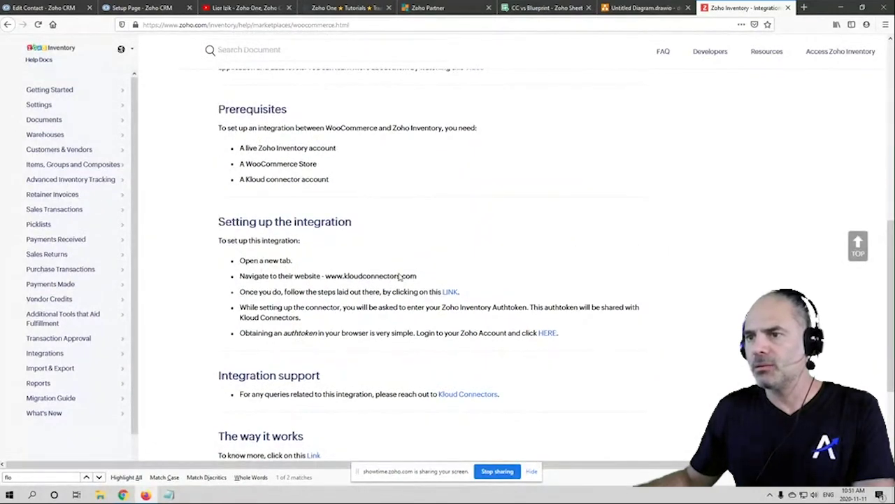
pyautogui.moveTo(422, 279); pyautogui.dragTo(327, 277)
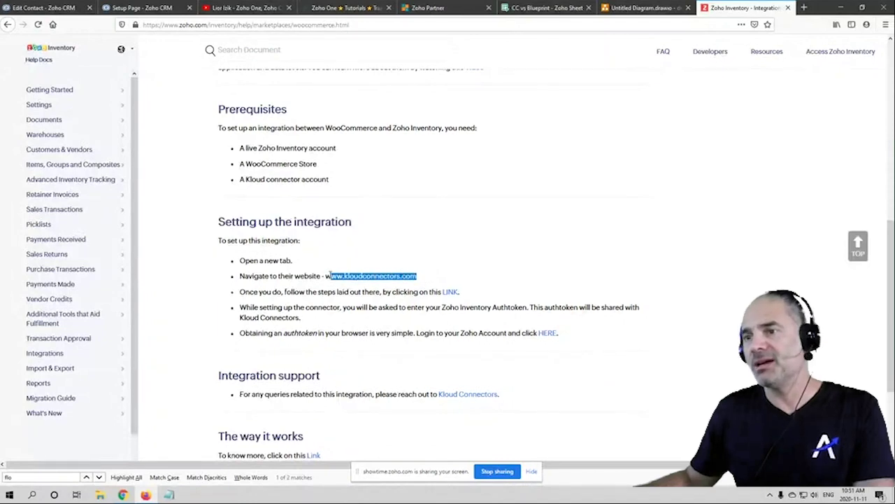
pyautogui.scroll(3, 403, 276)
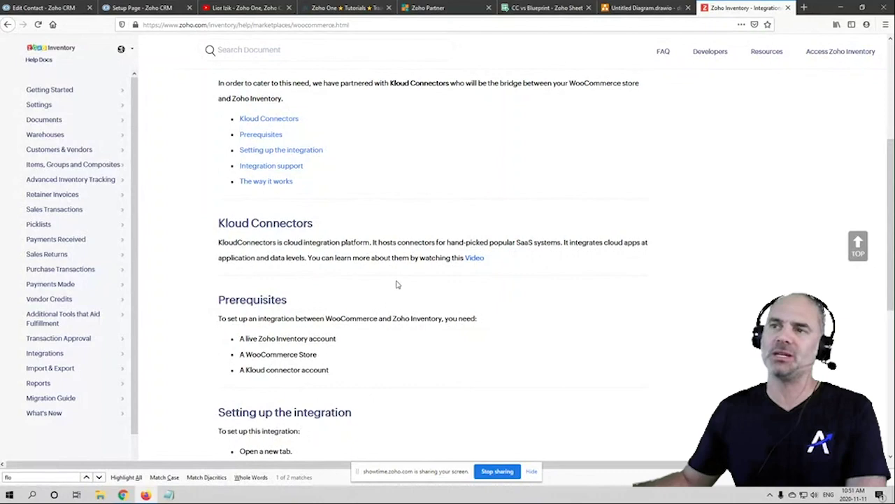
pyautogui.scroll(5, 364, 286)
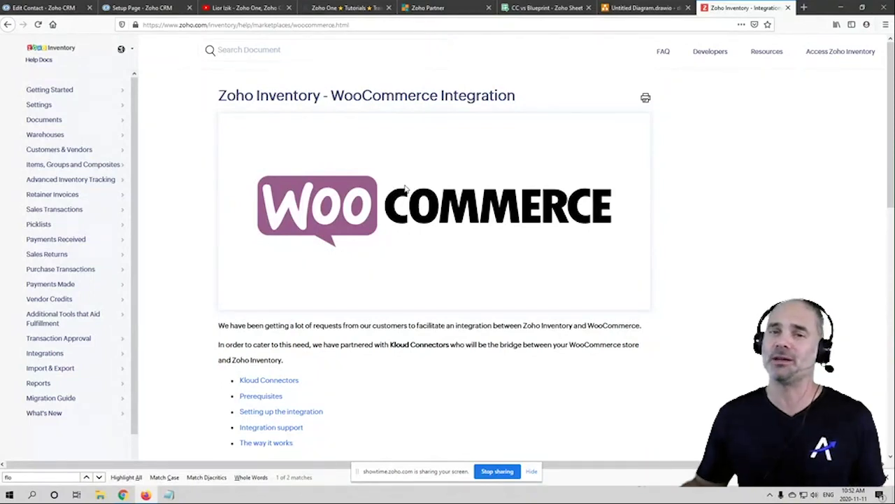
pyautogui.scroll(-5, 430, 246)
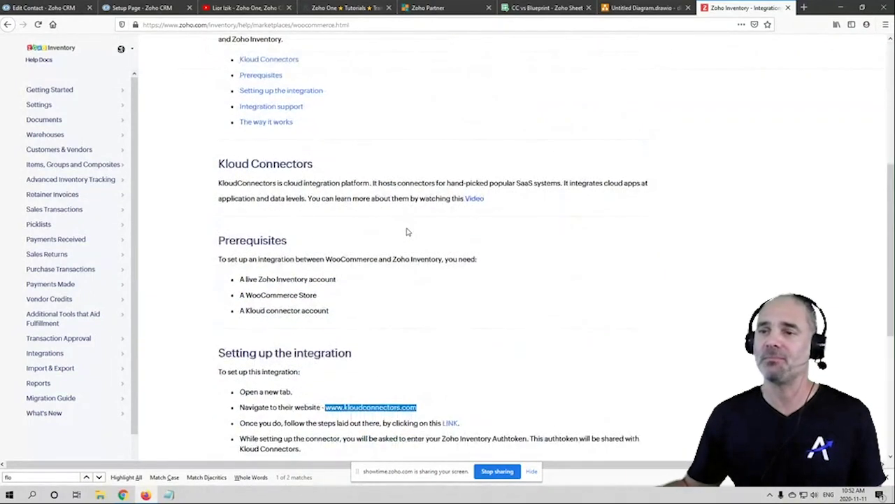
pyautogui.scroll(3, 408, 232)
pyautogui.scroll(3, 408, 232)
# - Close the WooCommerce help tab and switch to the Zoho CRM Setup page tab
pyautogui.click(787, 7)
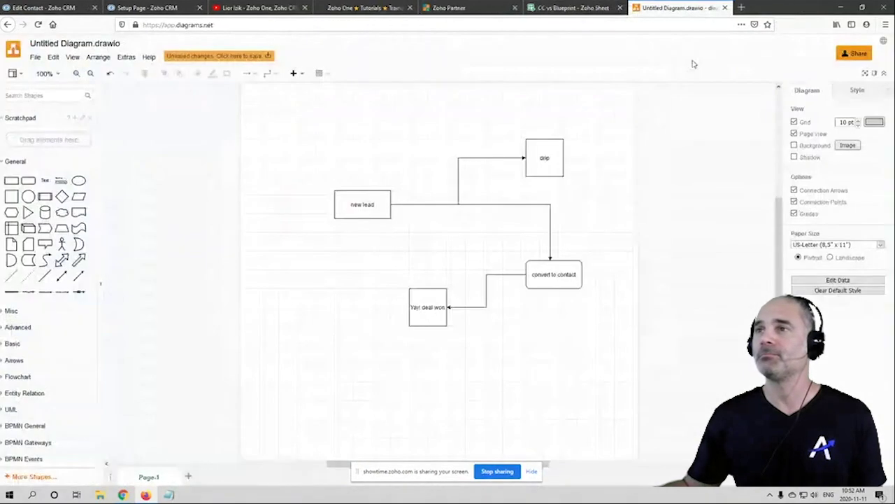
pyautogui.click(63, 8)
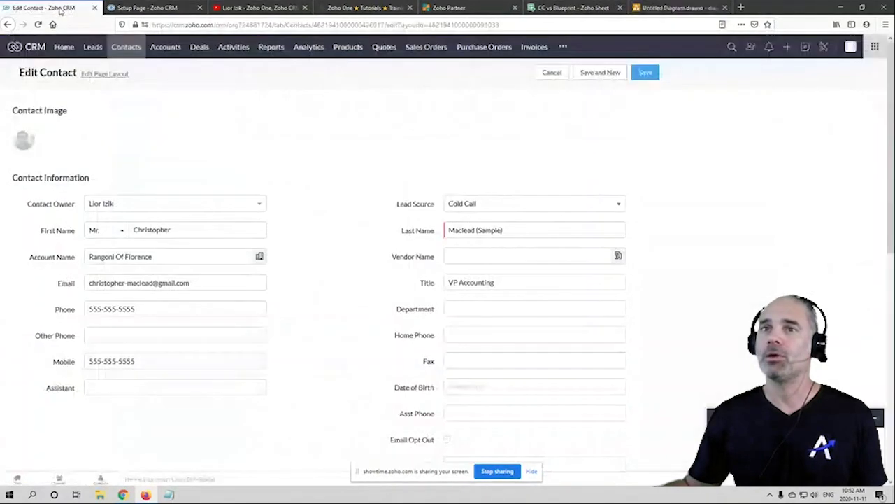
pyautogui.click(147, 9)
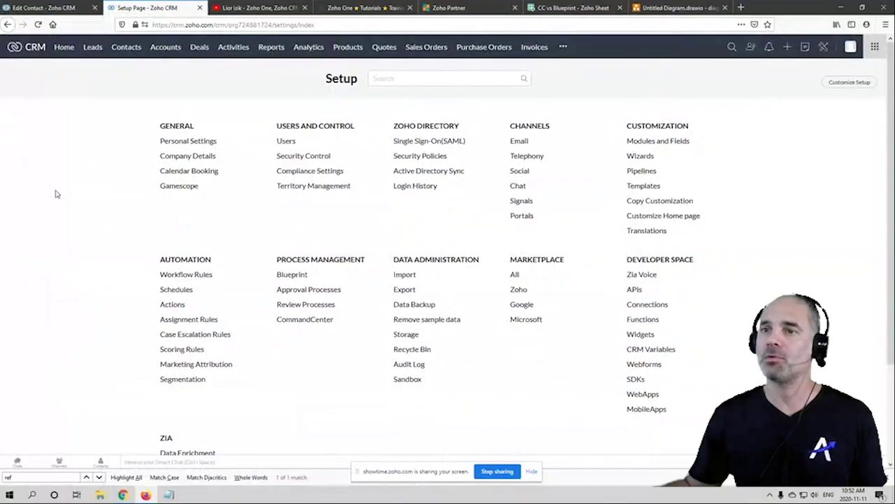